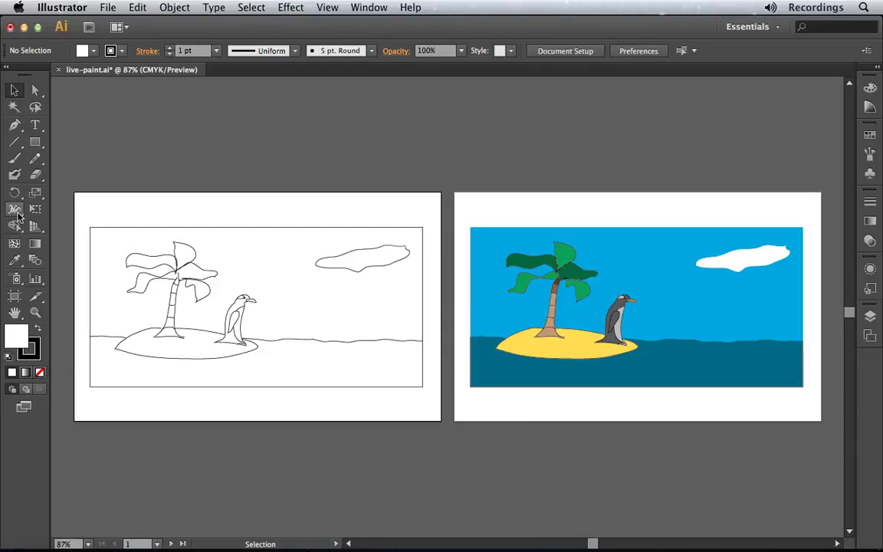
- Activate the Live Paint Bucket tool
click(18, 227)
click(20, 228)
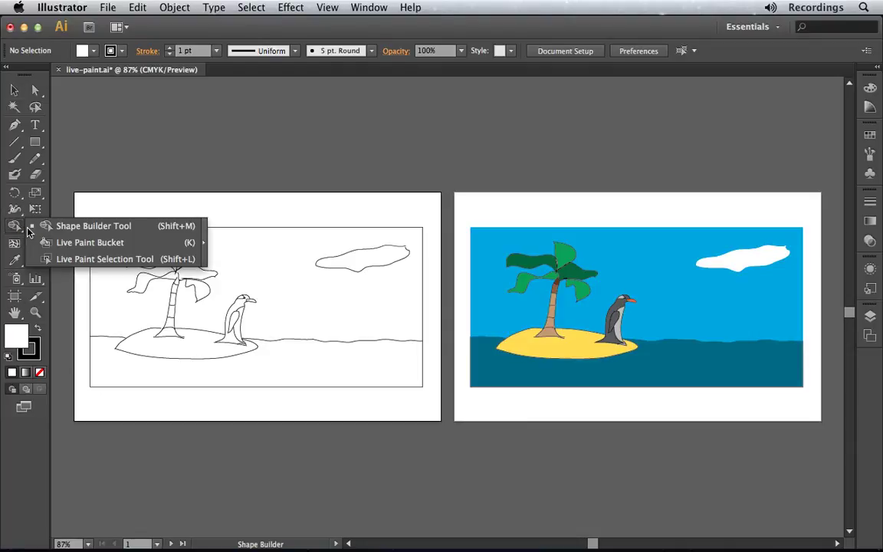
click(77, 242)
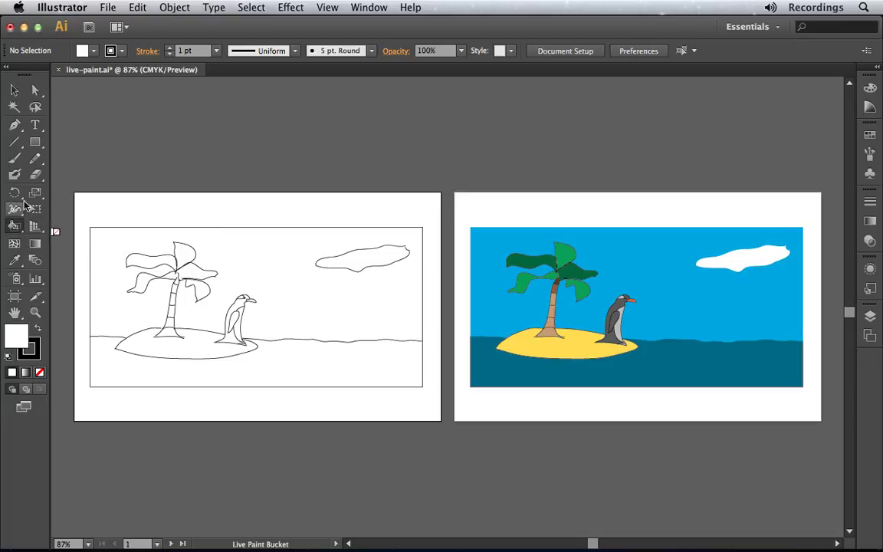
- Select all the line art of the uncolored island drawing and make it a Live Paint group
click(14, 90)
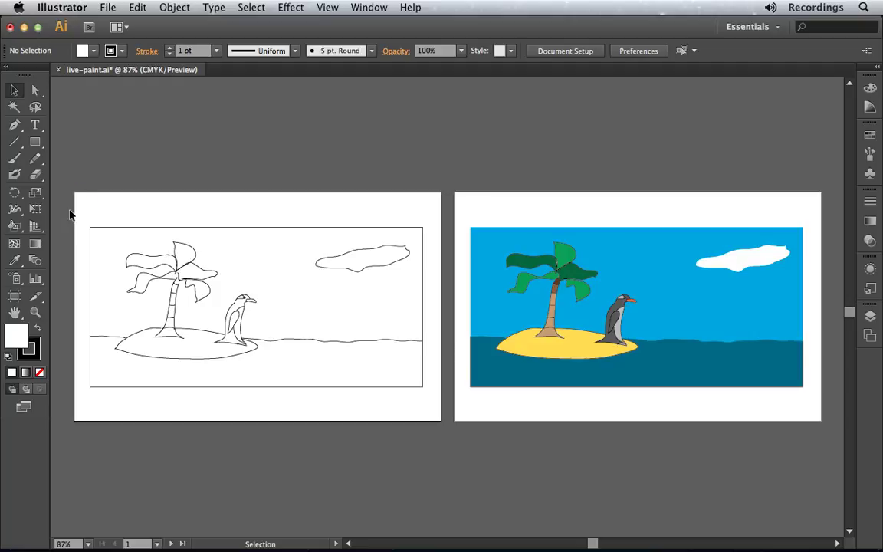
mouse_move(84, 220)
mouse_down()
mouse_move(390, 394)
mouse_move(428, 400)
mouse_move(368, 400)
mouse_up()
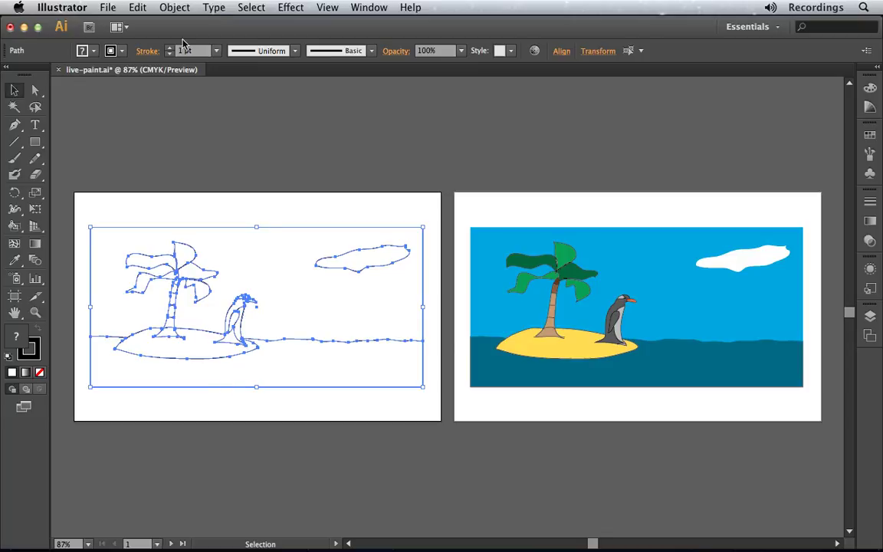
click(175, 8)
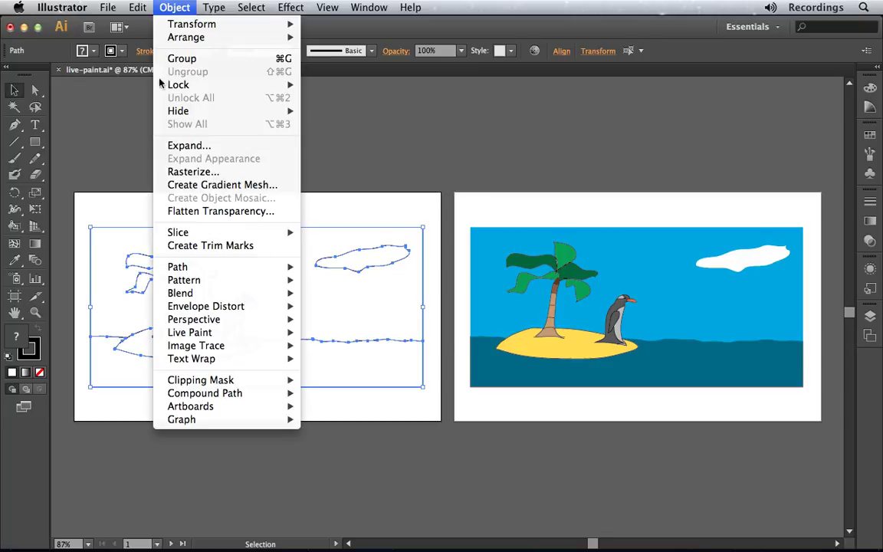
mouse_move(192, 332)
click(360, 334)
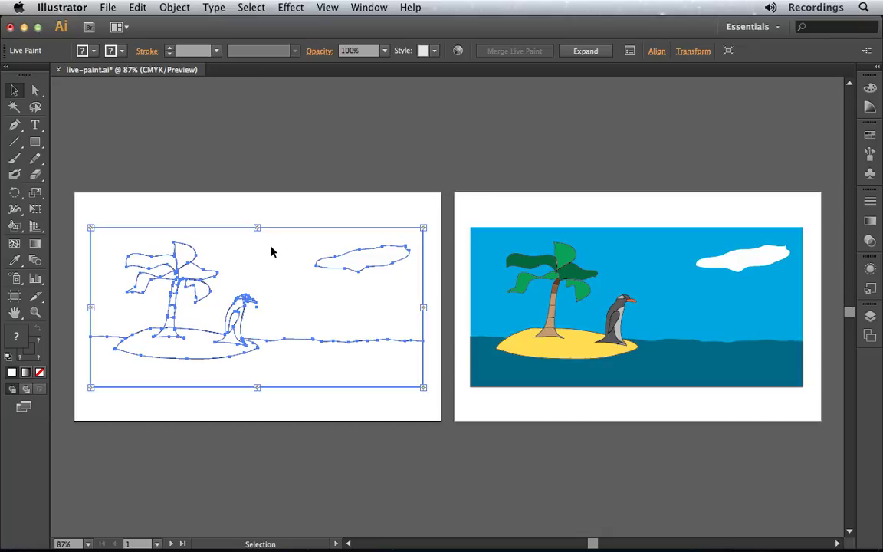
- With the Live Paint Bucket active, fit the line-art artboard in the window and hide the selection edges
click(14, 227)
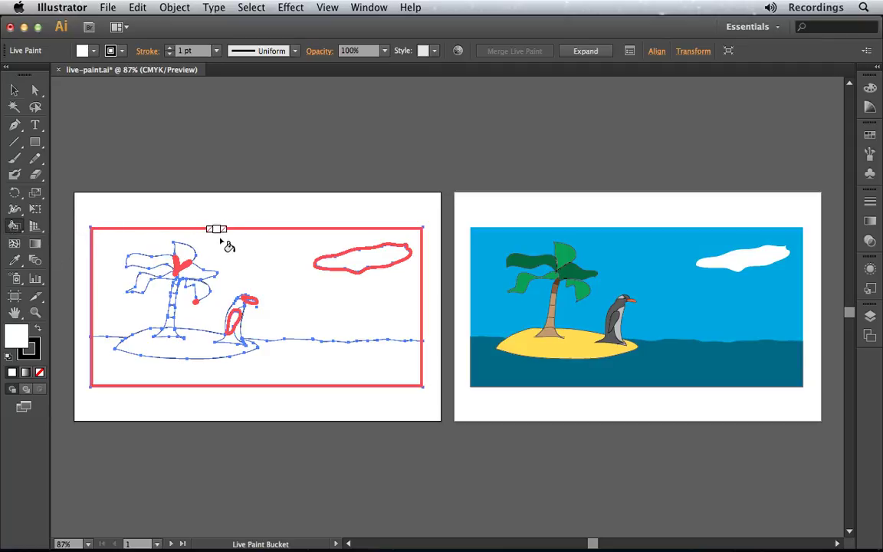
key(super+0)
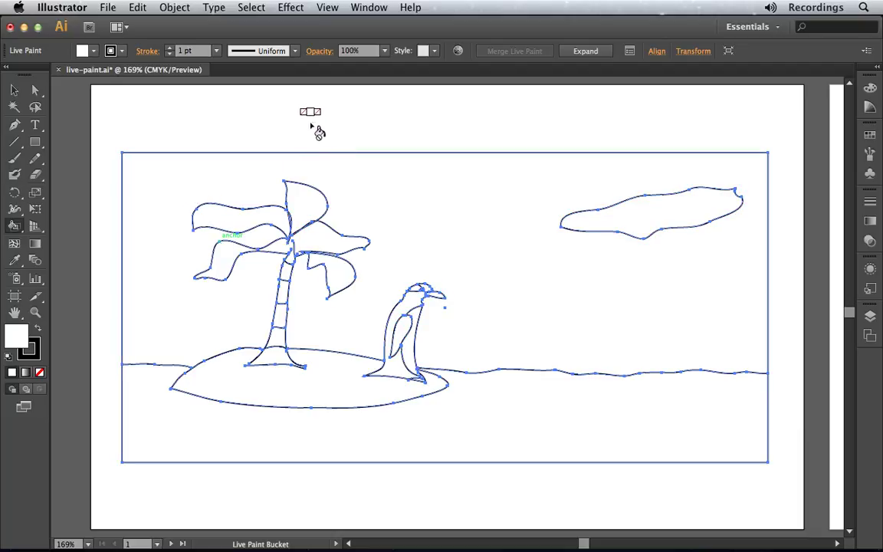
click(327, 7)
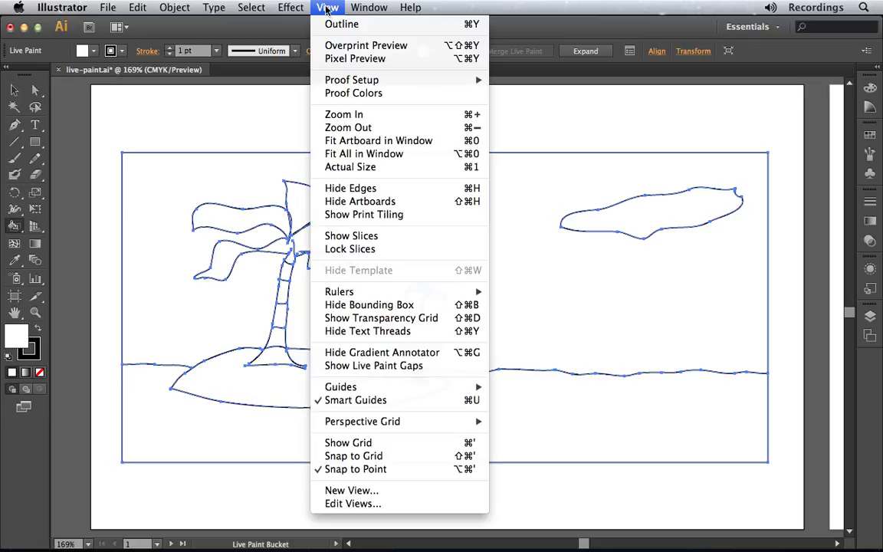
click(352, 188)
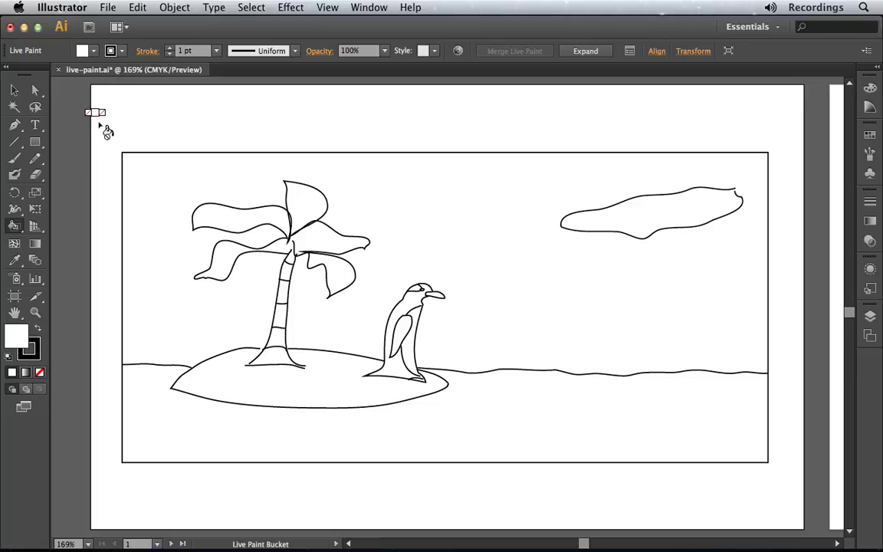
- Enable gap detection for the Live Paint group, with paint stopping at Medium Gaps and the gaps previewed in Light Red
click(177, 10)
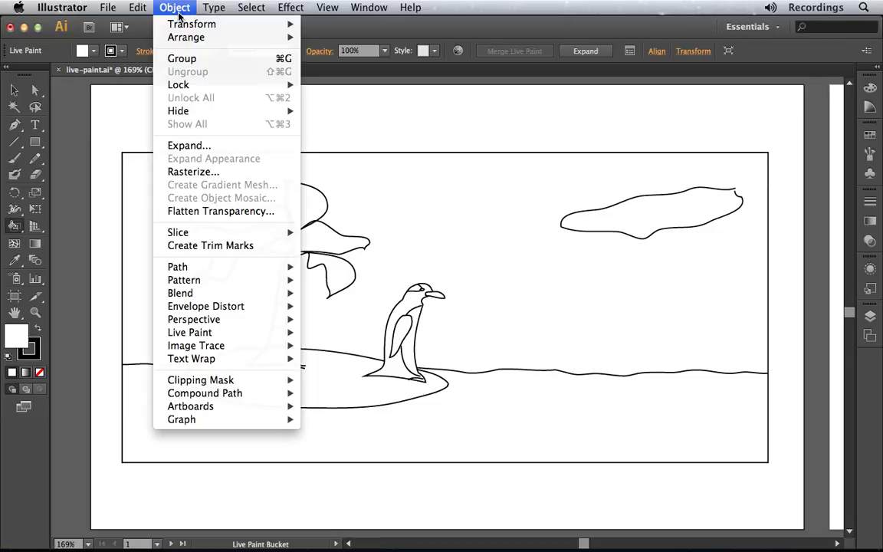
mouse_move(211, 336)
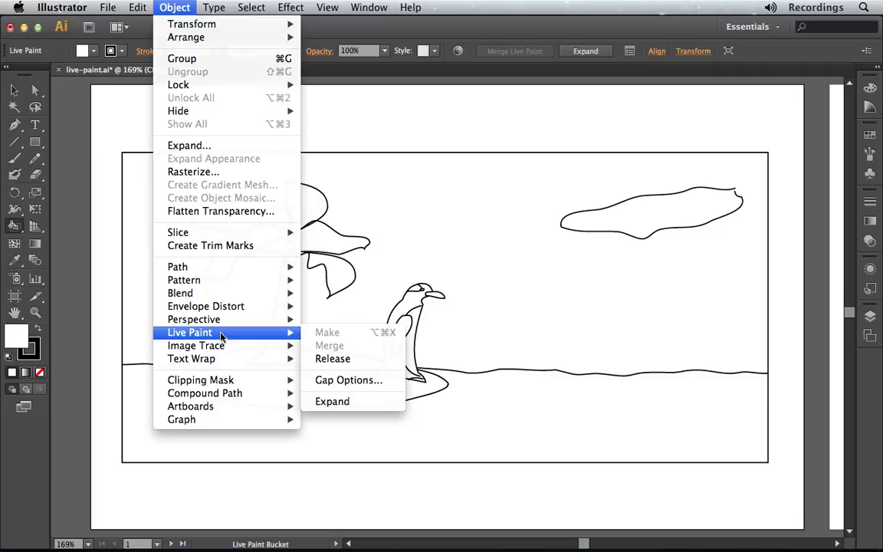
click(391, 382)
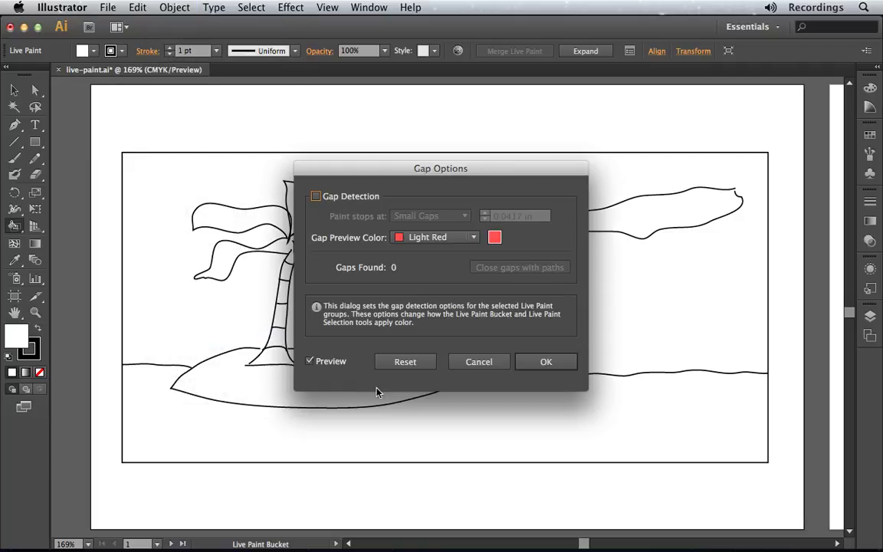
click(316, 197)
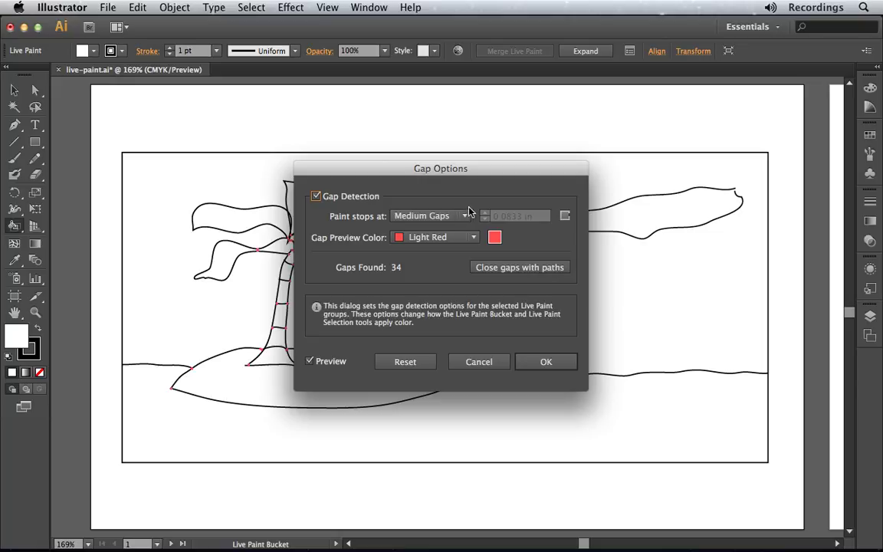
drag(481, 176, 584, 261)
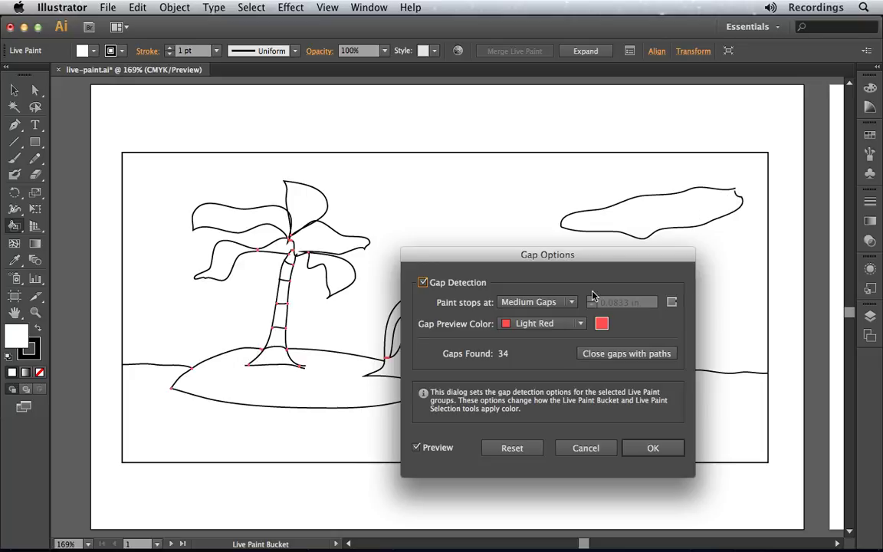
click(570, 302)
click(532, 348)
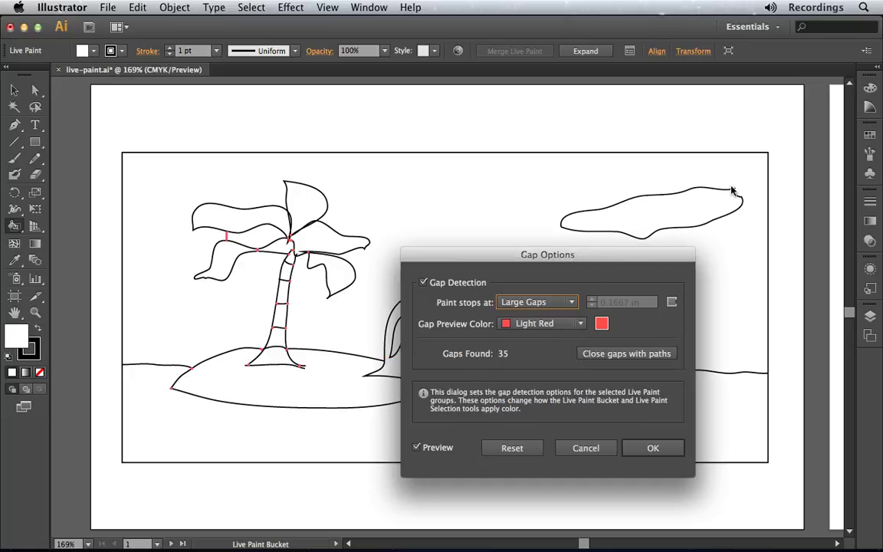
click(571, 303)
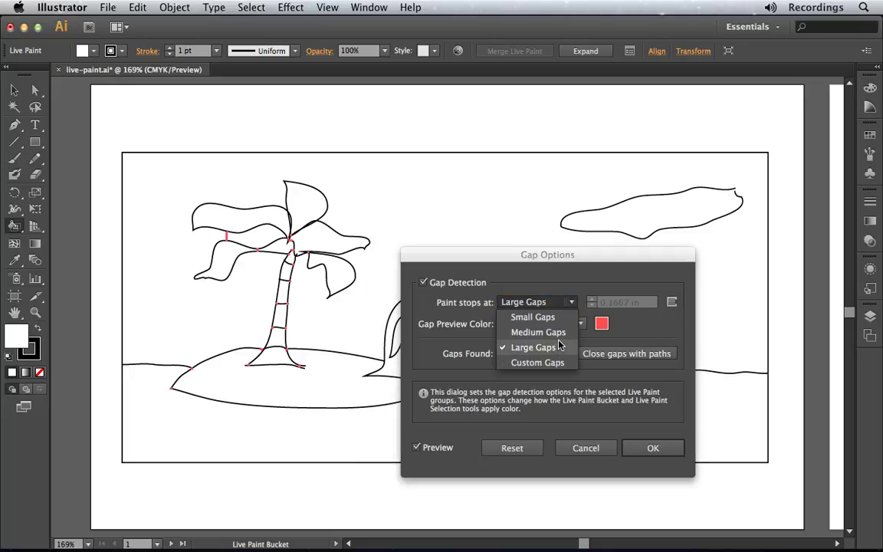
click(560, 333)
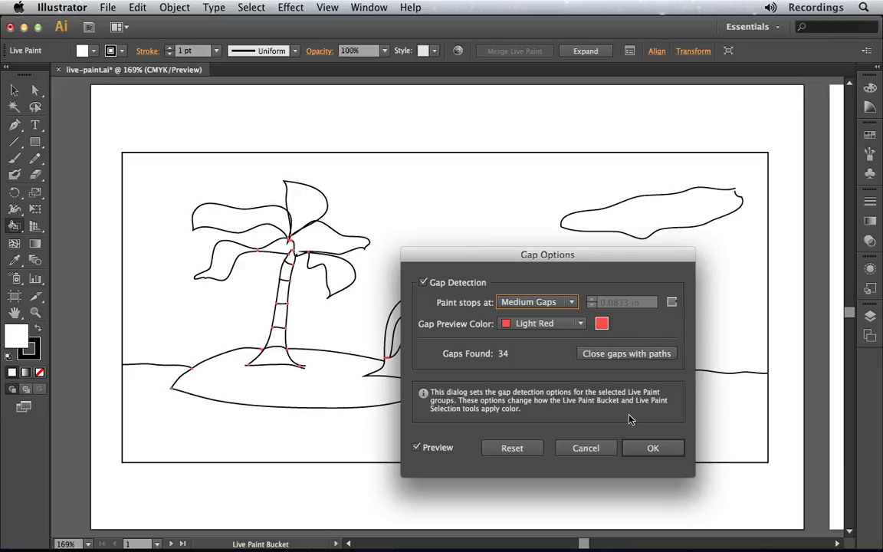
click(658, 455)
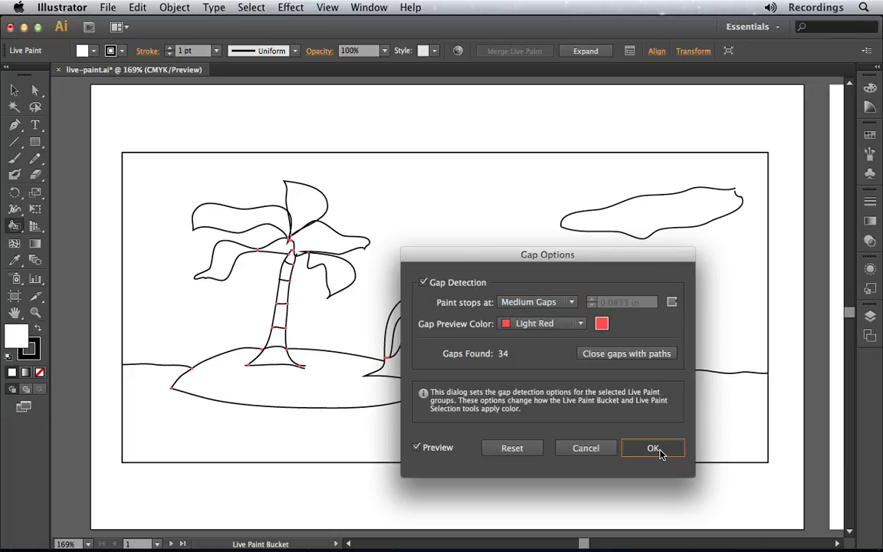
click(655, 452)
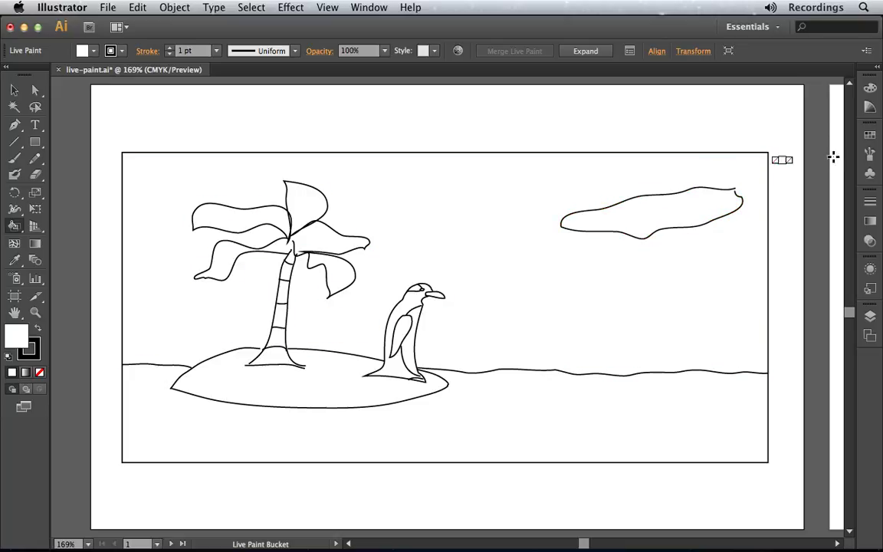
- Fill the sky with the light blue swatch and the sea with the dark teal-blue swatch
click(870, 135)
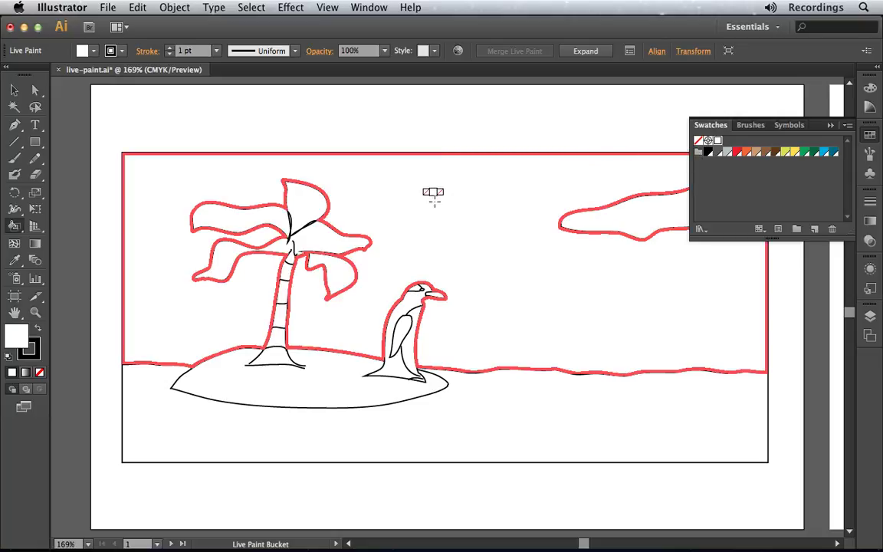
key(Right)
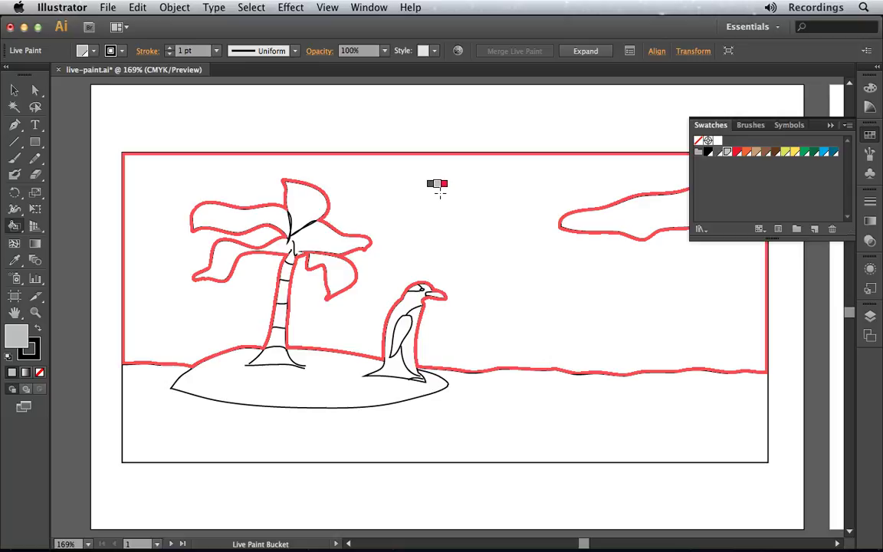
key(Right)
key(Right)
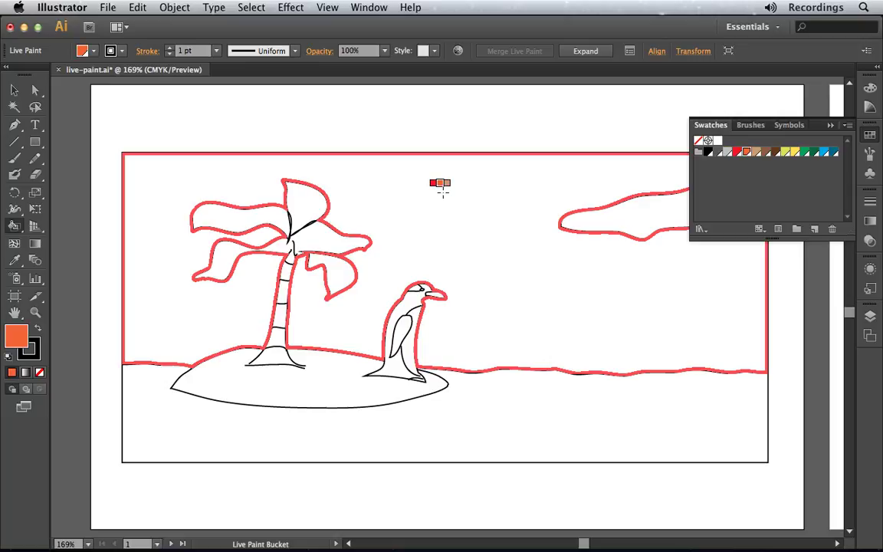
key(Right)
key(Right)
key(Right)
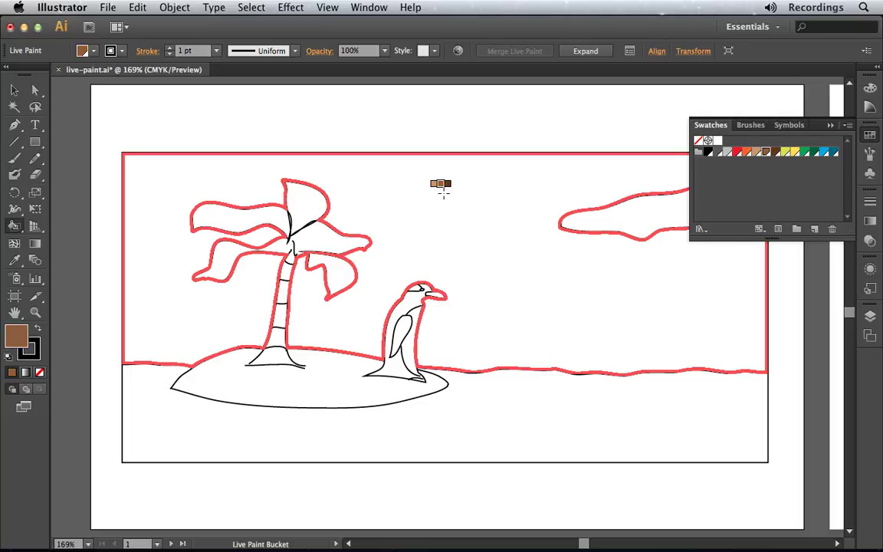
key(Right)
key(Left)
key(Left)
key(Left)
key(Left)
key(Left)
key(Right)
key(Right)
key(Right)
key(Right)
key(Right)
key(Right)
key(Right)
key(Right)
key(Right)
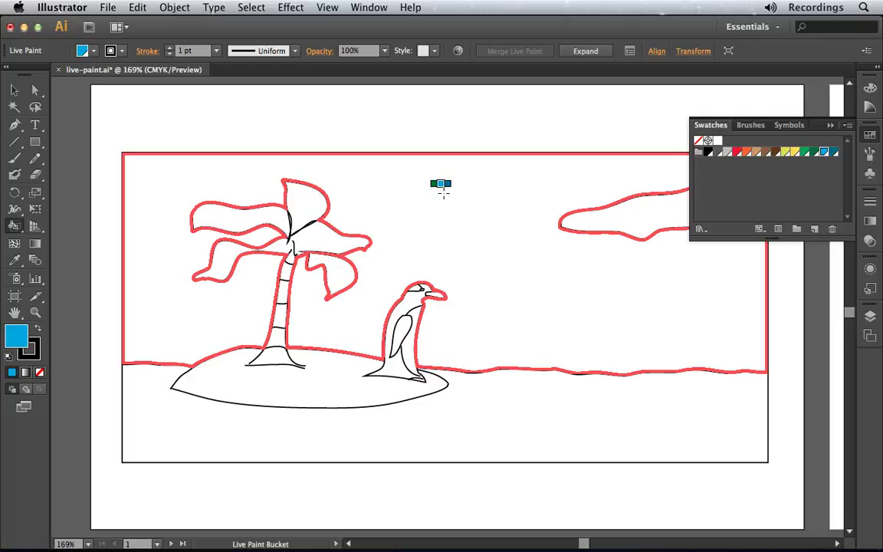
click(455, 195)
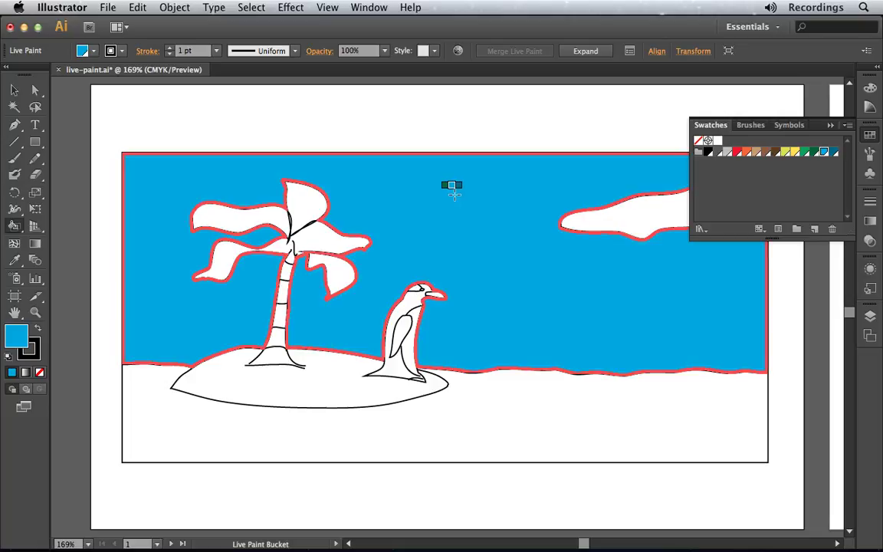
key(Right)
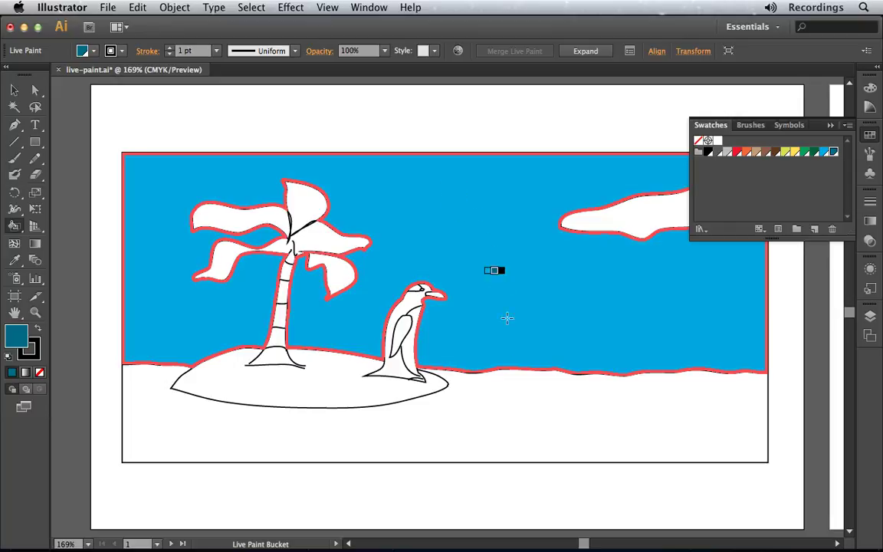
click(526, 433)
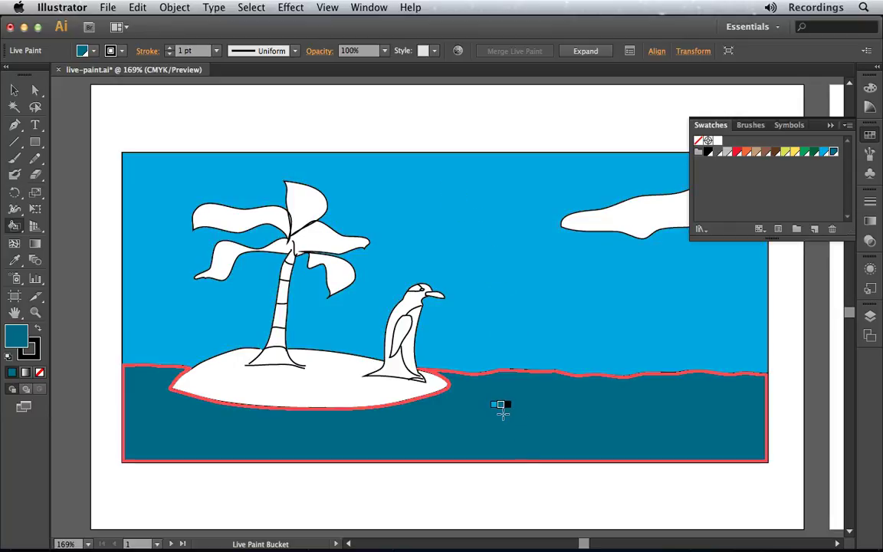
- Fill the sandy island area with the golden yellow swatch
key(Left)
key(Left)
key(Left)
key(Left)
key(Left)
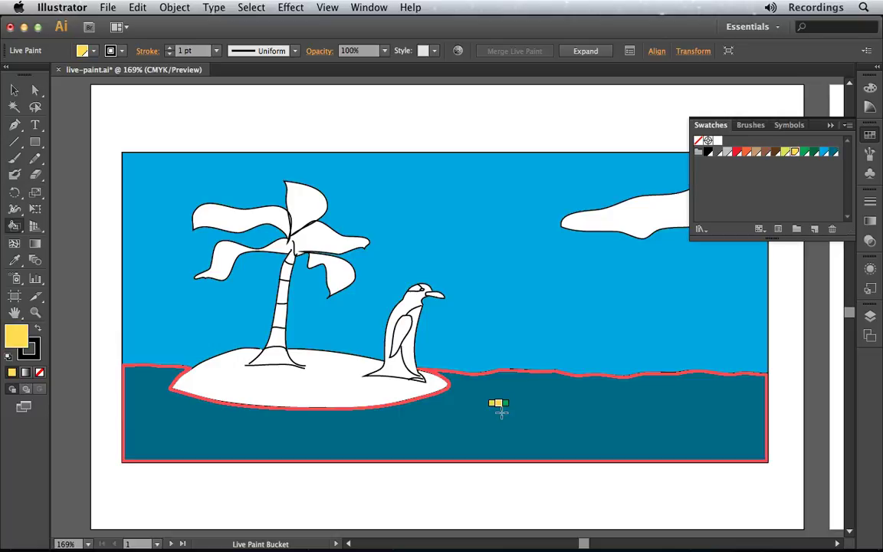
key(Right)
click(335, 391)
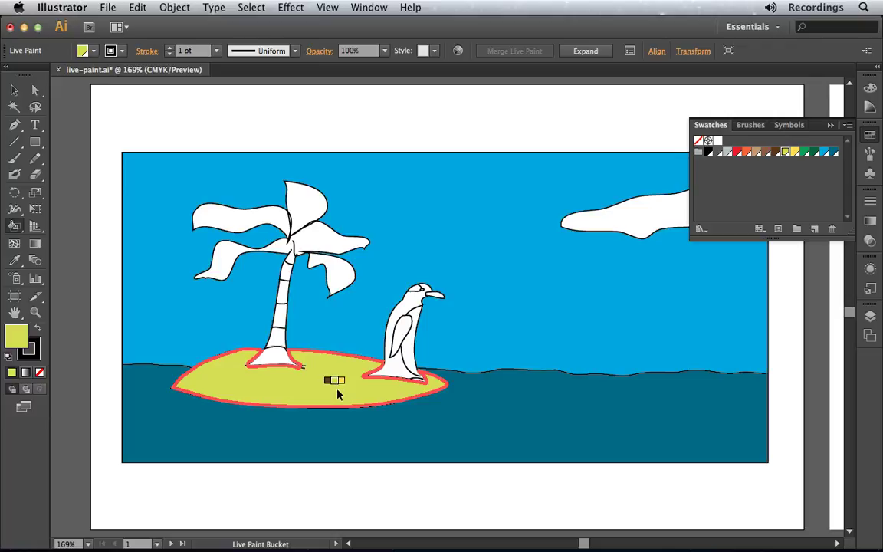
key(Right)
click(313, 389)
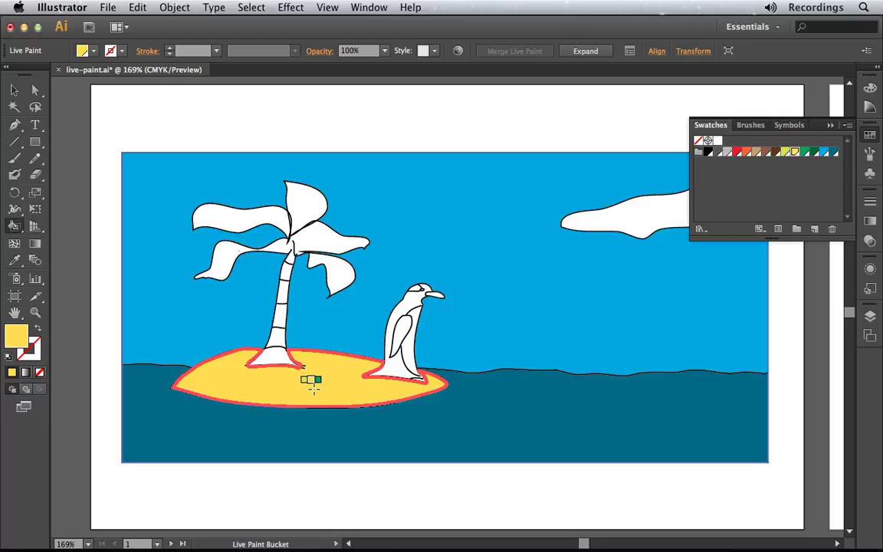
- Fill the palm trunk's segments from the base upward with the light tan swatch
key(Right)
key(Right)
key(Right)
key(Right)
key(Right)
key(Right)
key(Right)
key(Right)
key(Right)
key(Right)
key(Right)
key(Right)
key(Right)
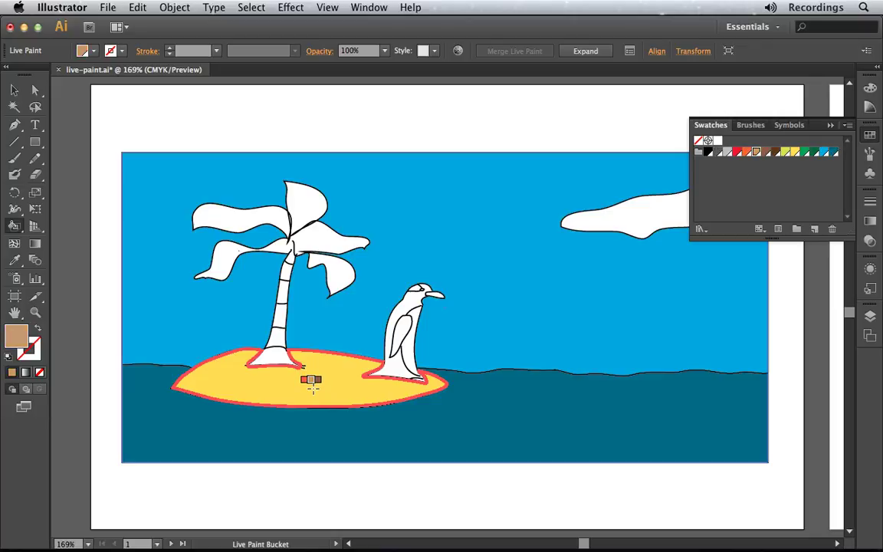
drag(276, 354, 287, 277)
- Fill the palm trunk's two topmost segments, the lower one with the medium brown swatch and the uppermost with dark brown
key(Right)
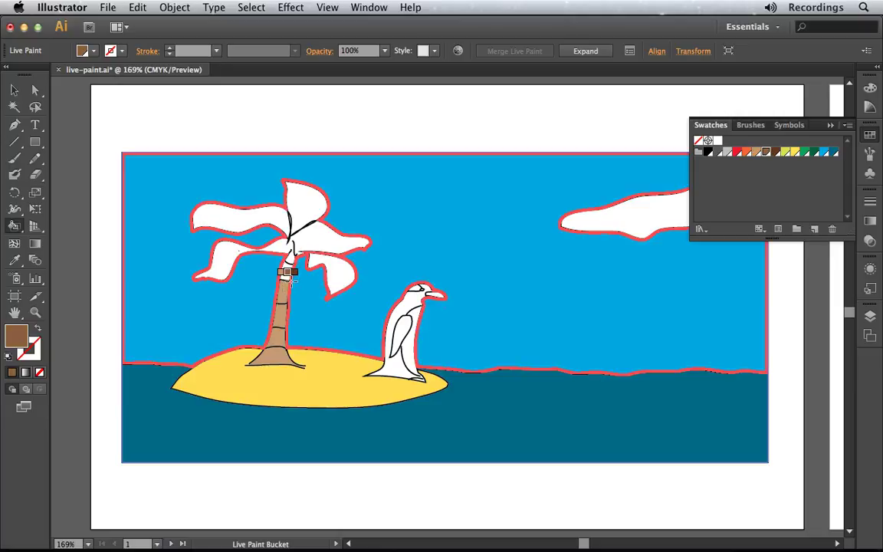
click(290, 260)
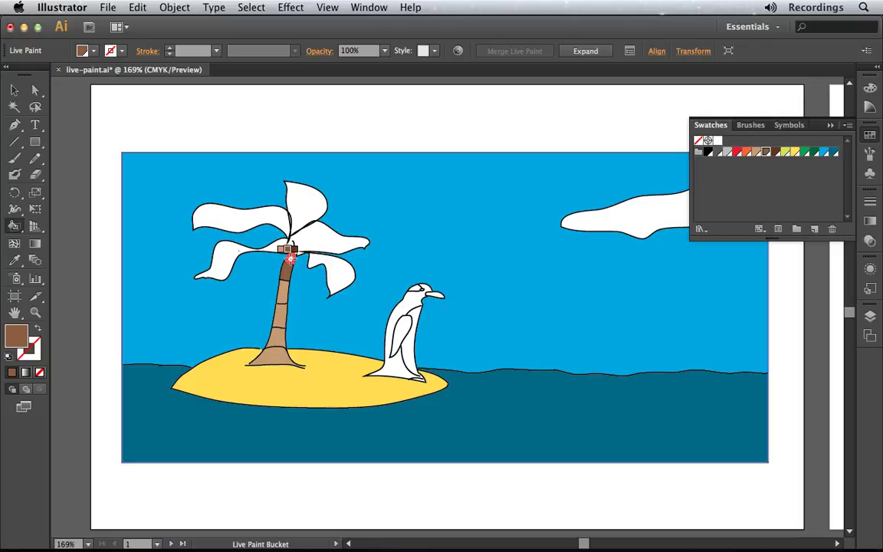
key(Right)
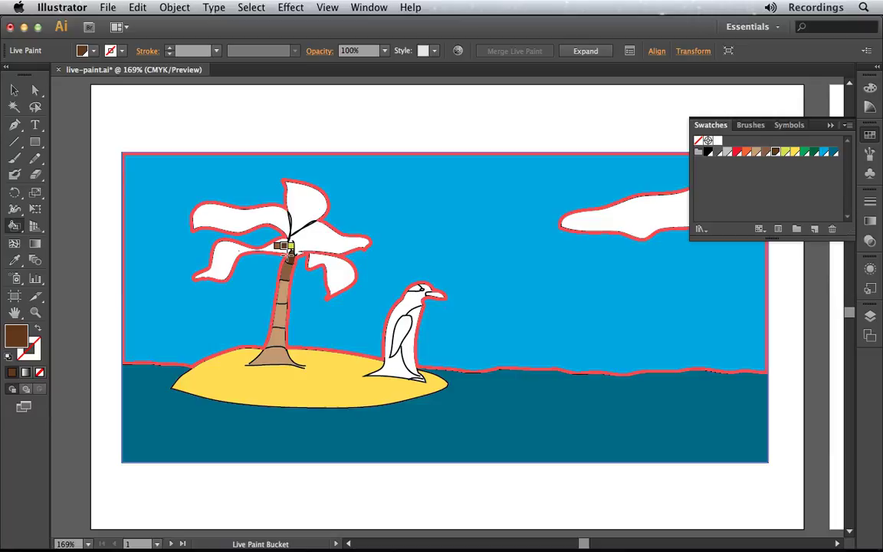
super+click(285, 246)
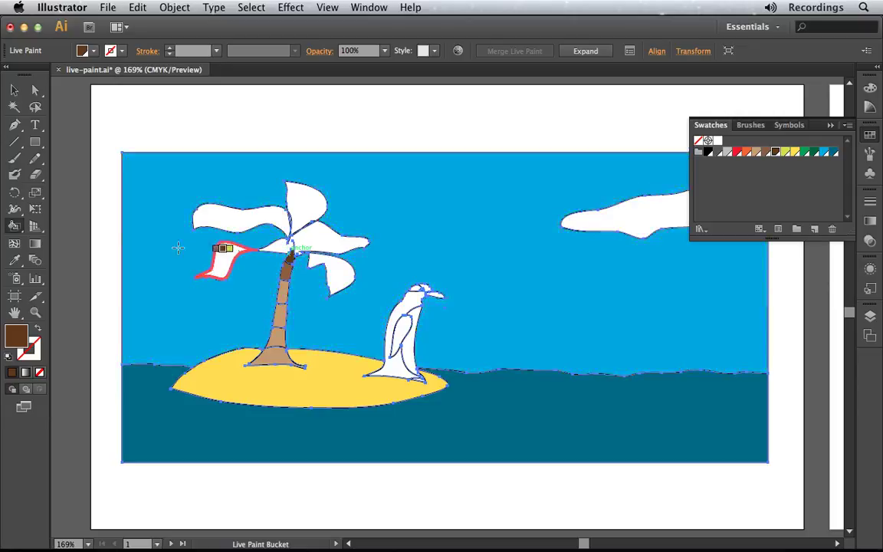
- Use the Live Paint Selection tool to fill the palm's upper-left and right-hand fronds together with the medium green swatch
click(15, 226)
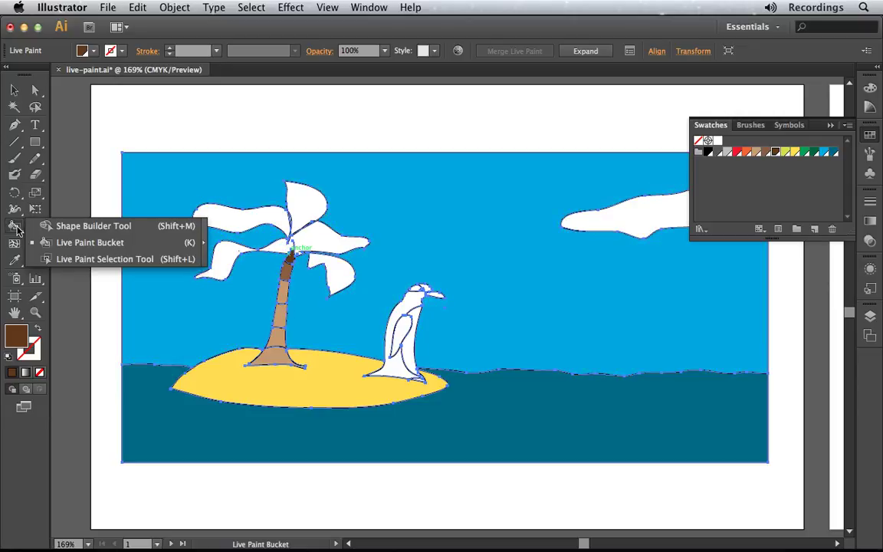
click(89, 261)
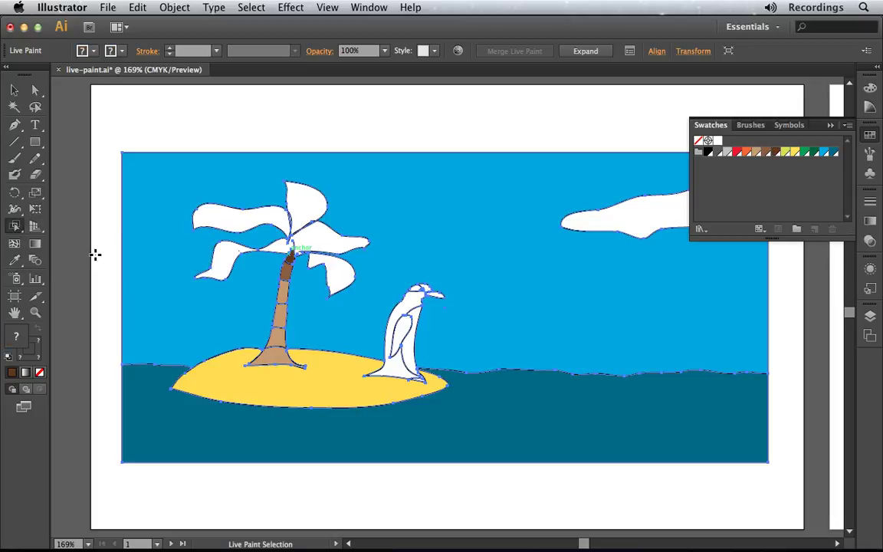
click(221, 220)
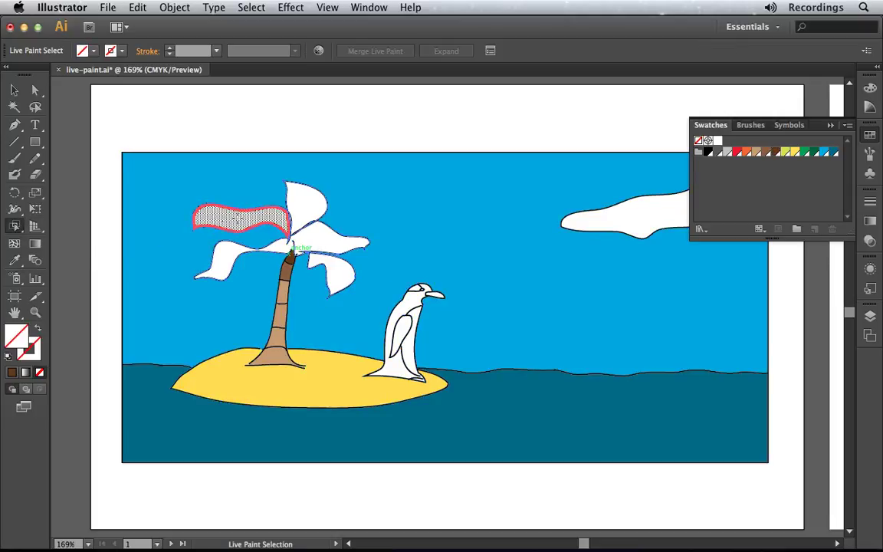
shift+click(339, 244)
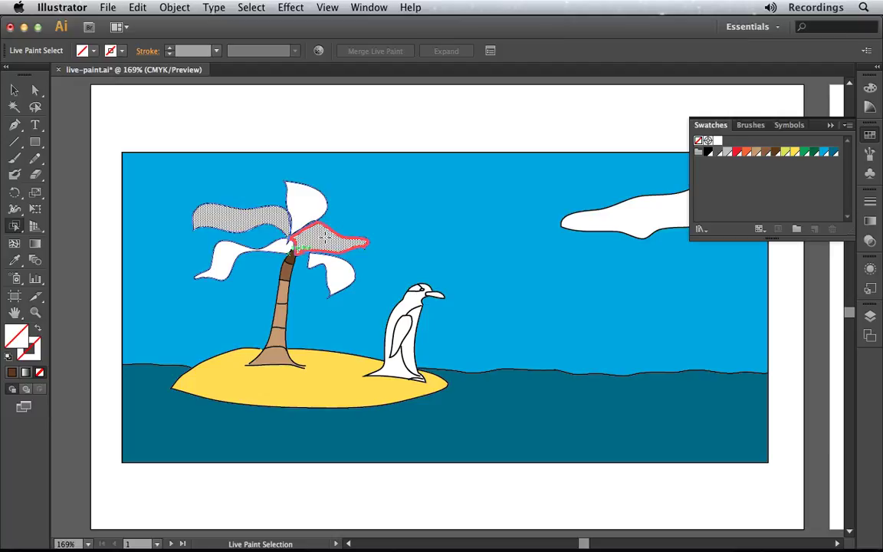
click(804, 156)
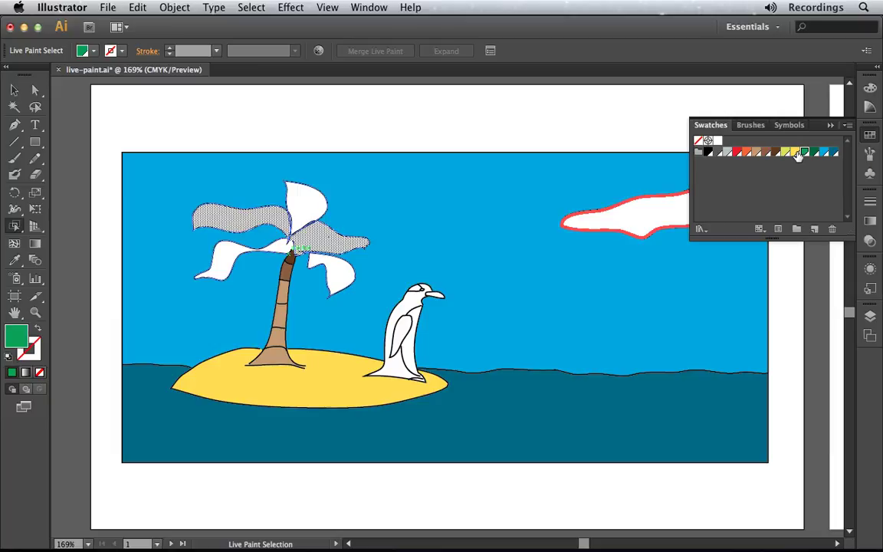
- Select all faces of the palm's top, lower-left and lower-right fronds together and fill them with the dark green swatch
click(305, 205)
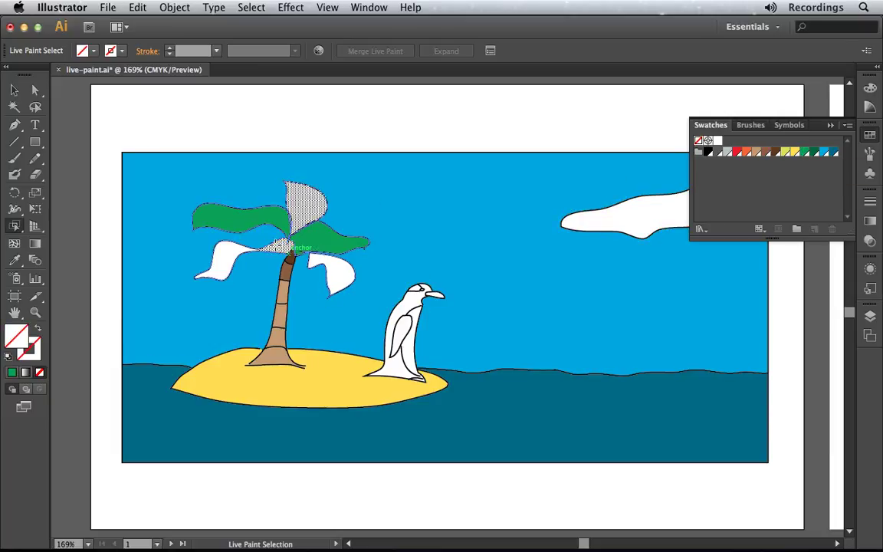
shift+click(230, 259)
shift+click(308, 265)
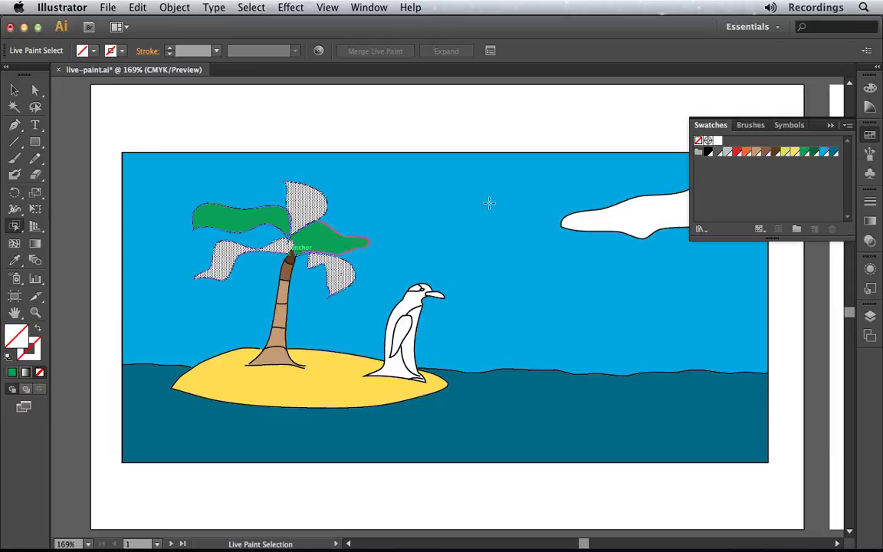
click(815, 154)
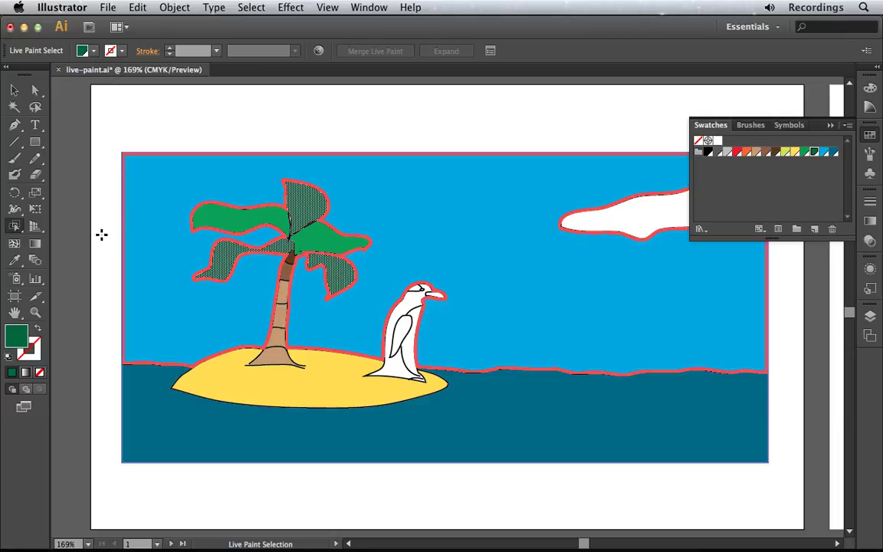
- Remove the black strokes from the cloud's outline and the horizon line between sky and sea using the Live Paint Bucket
click(16, 230)
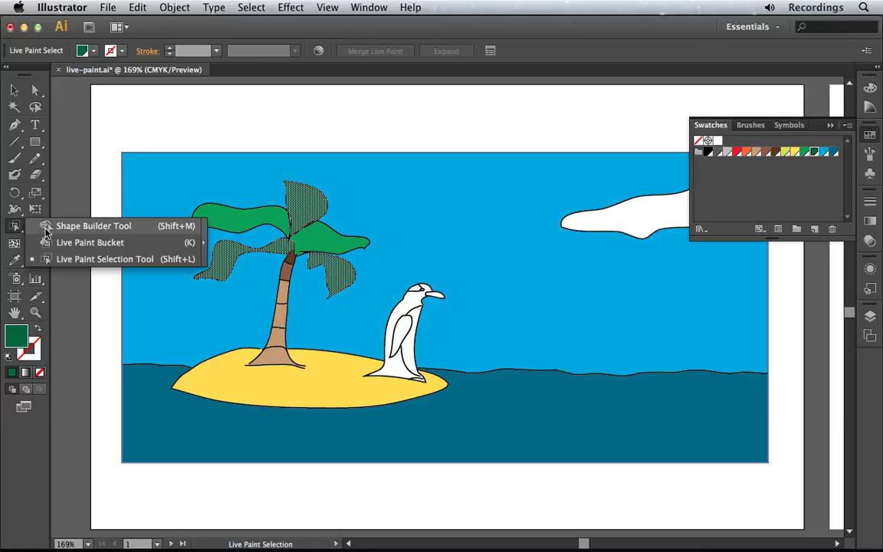
click(50, 243)
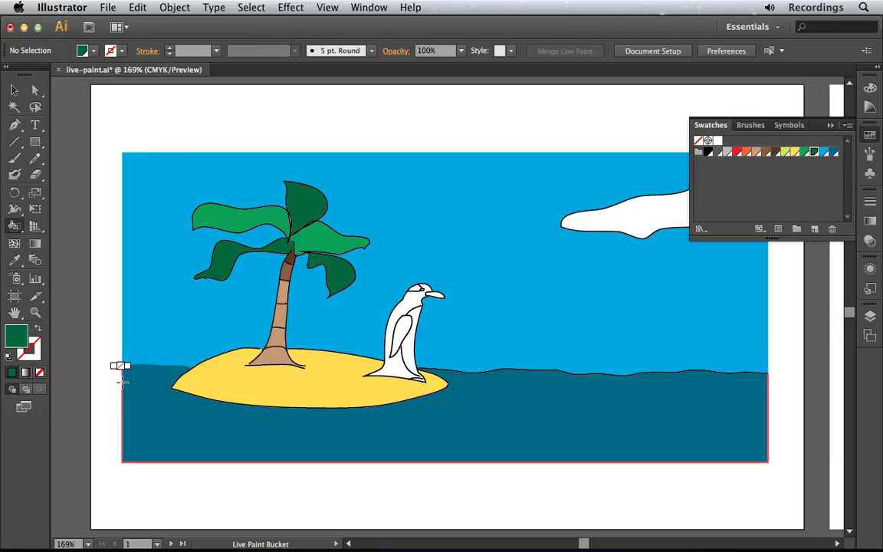
click(641, 233)
click(706, 371)
click(544, 371)
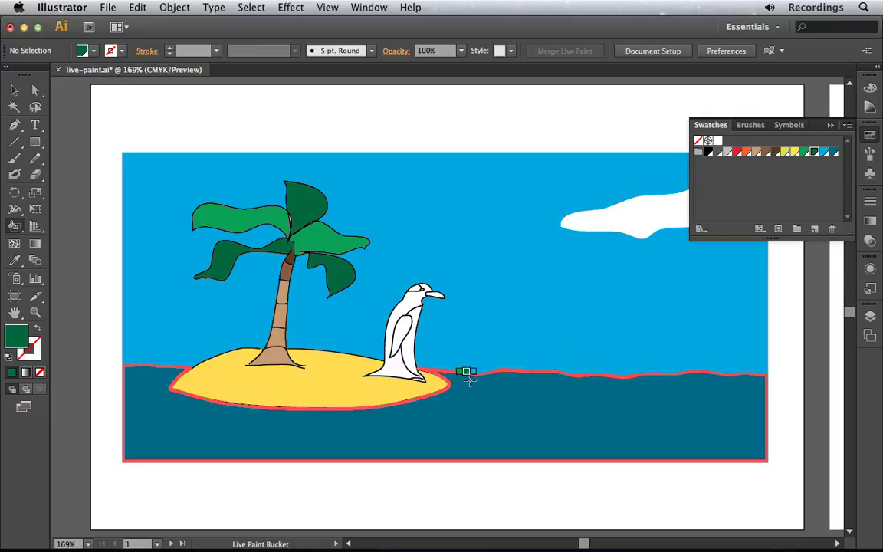
- Paint the island's lower edge with a 1 pt light gray stroke using the Live Paint Bucket
key(x)
key(Right)
key(Right)
key(Right)
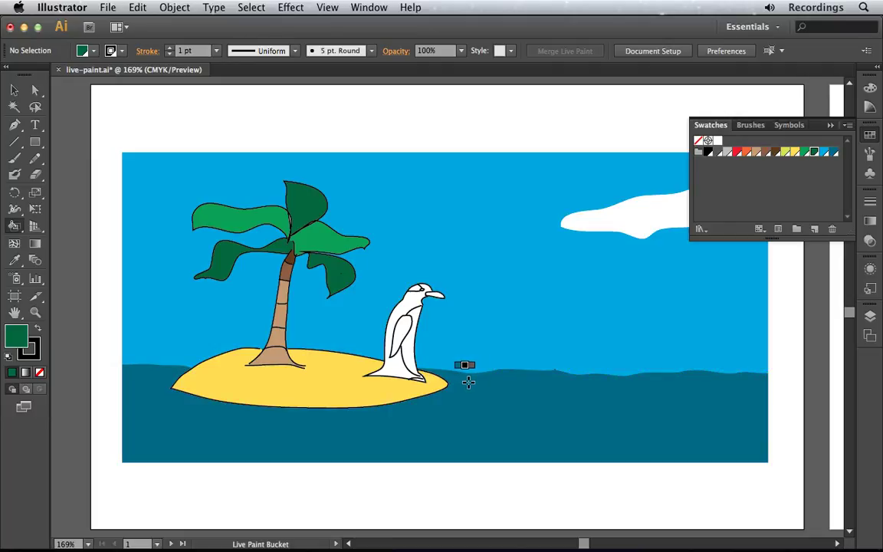
key(Left)
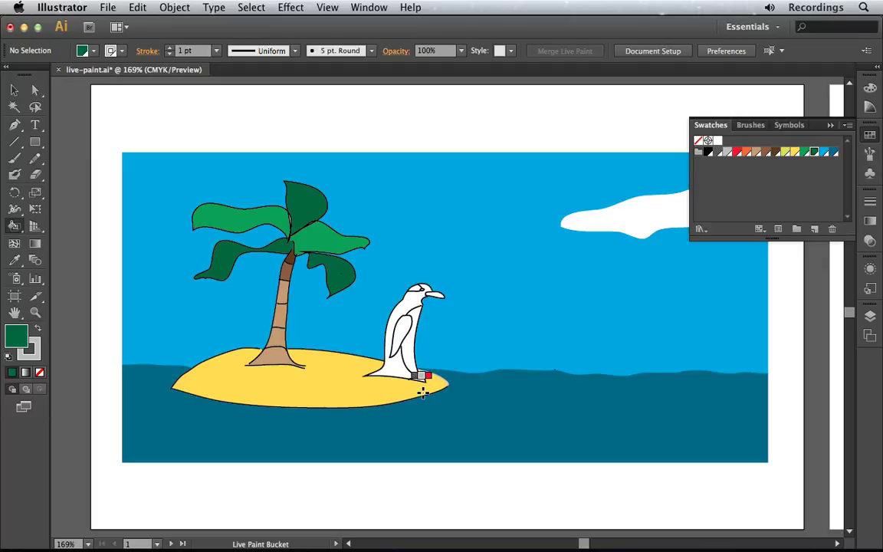
click(291, 408)
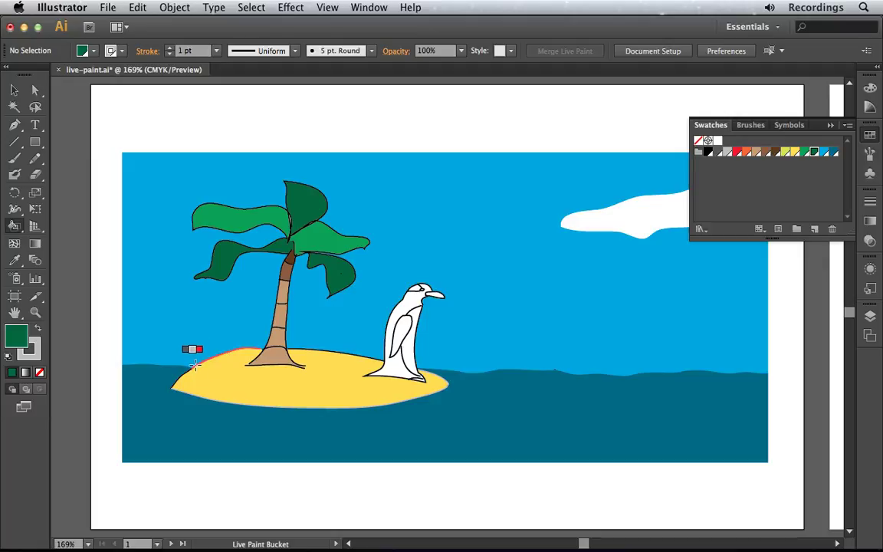